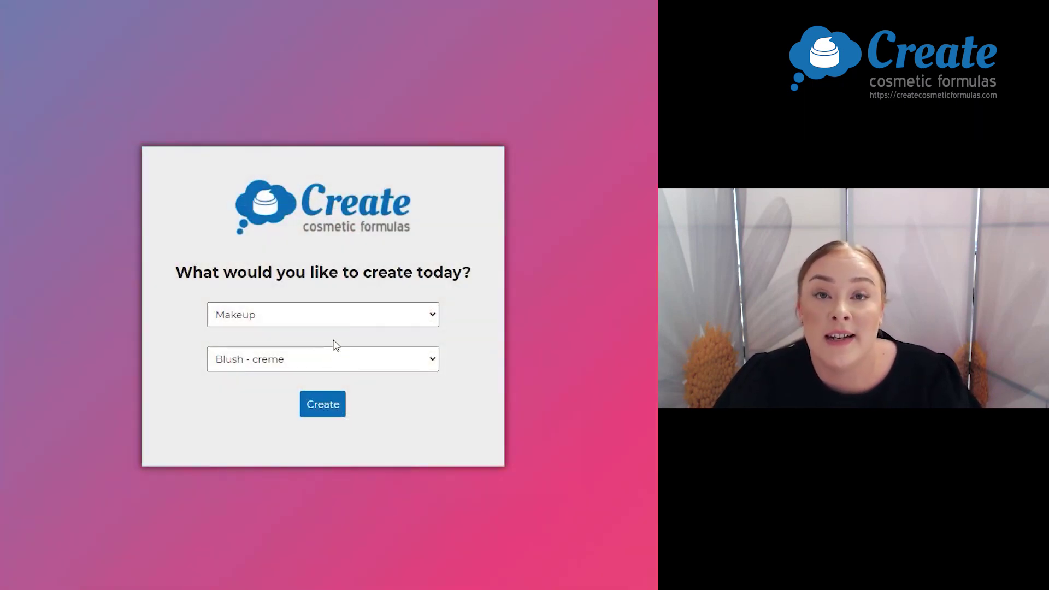
Step: Choose Skin and Hair Care as the category and Conditioner as the product type
click(328, 320)
click(313, 358)
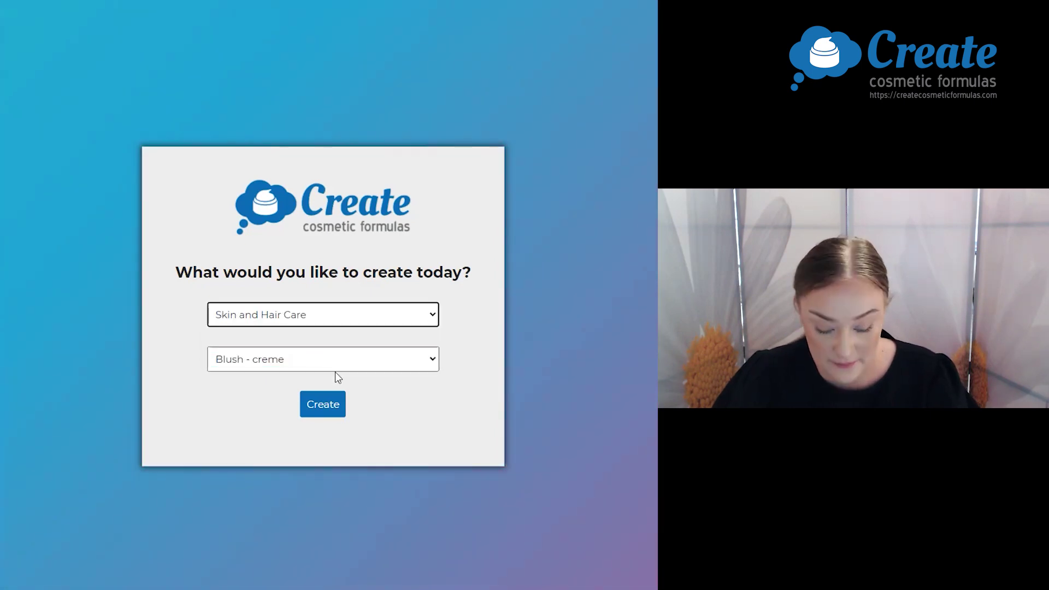
click(273, 360)
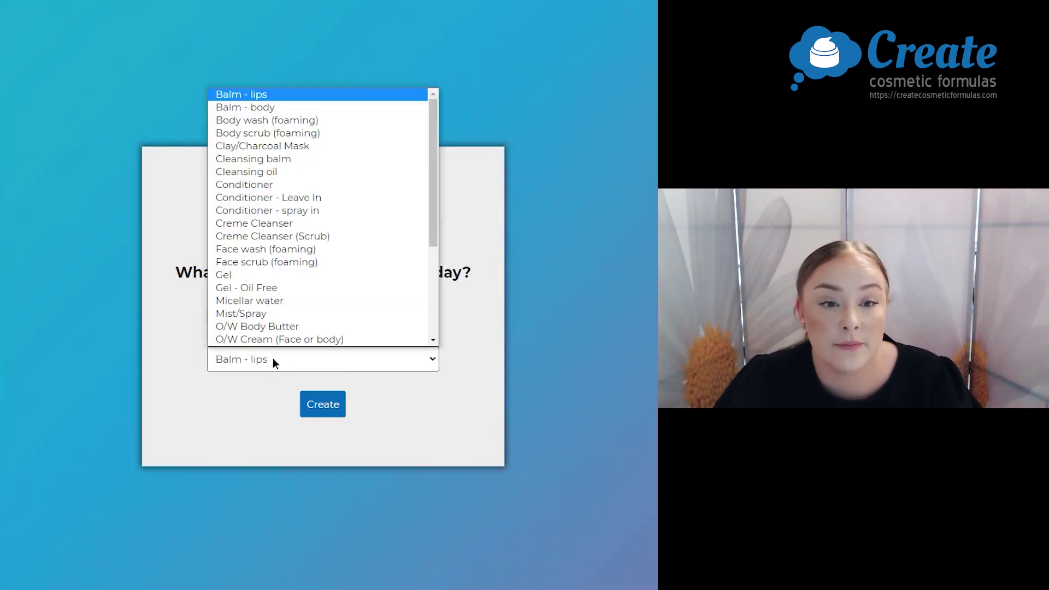
click(345, 186)
Step: Create the Conditioner formula and add Propanediol as the humectant at 5%
click(322, 411)
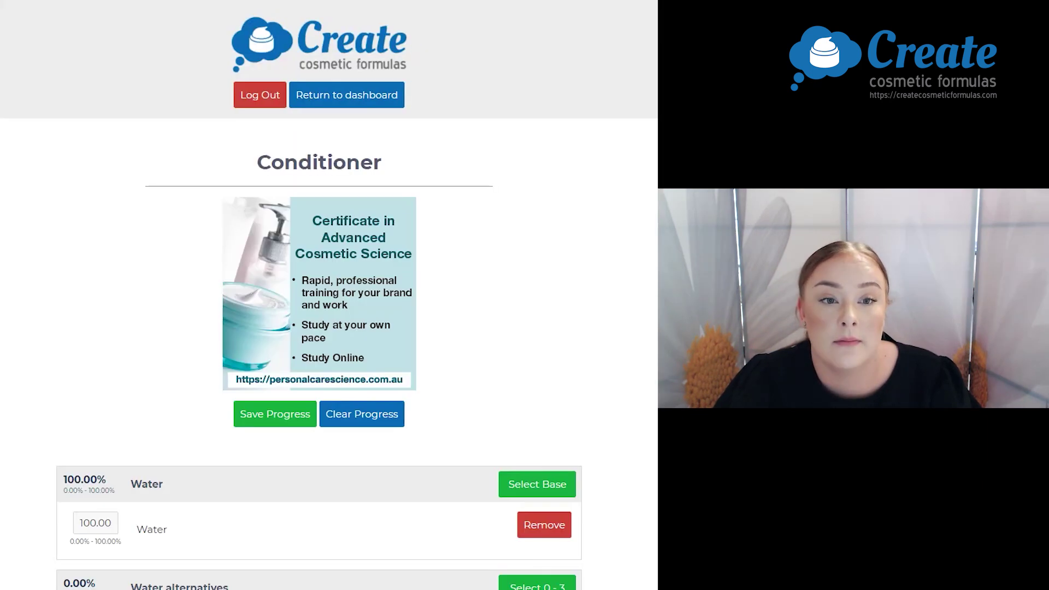
scroll(383, 415, down, 5)
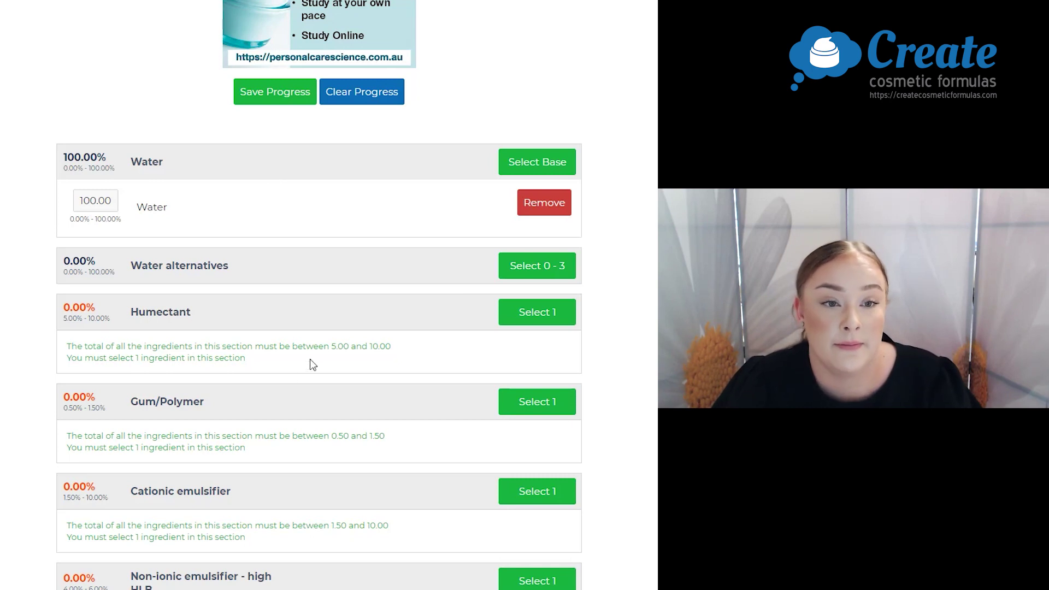
click(535, 314)
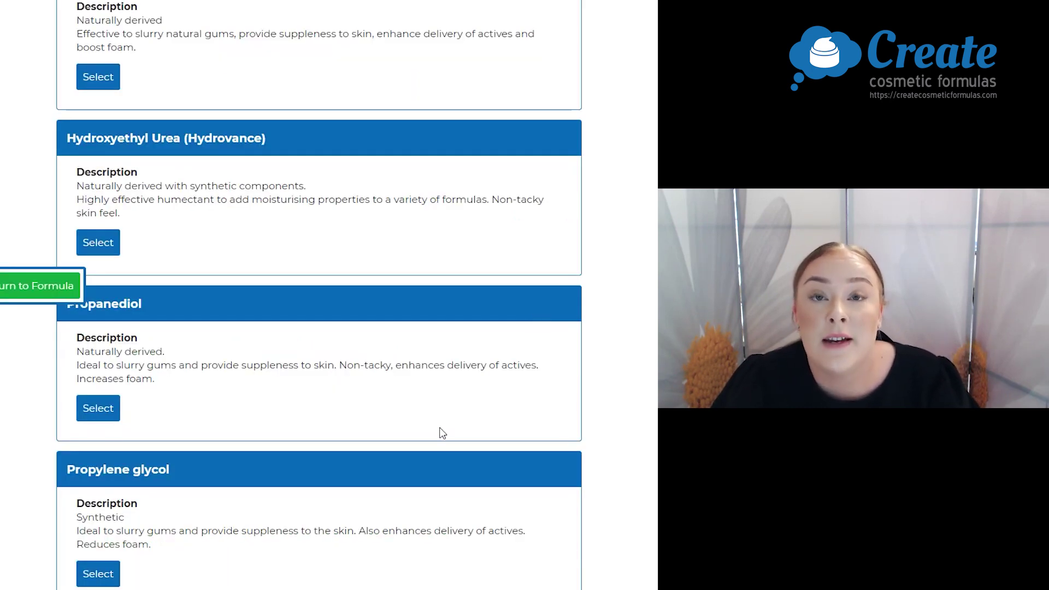
scroll(436, 438, up, 2)
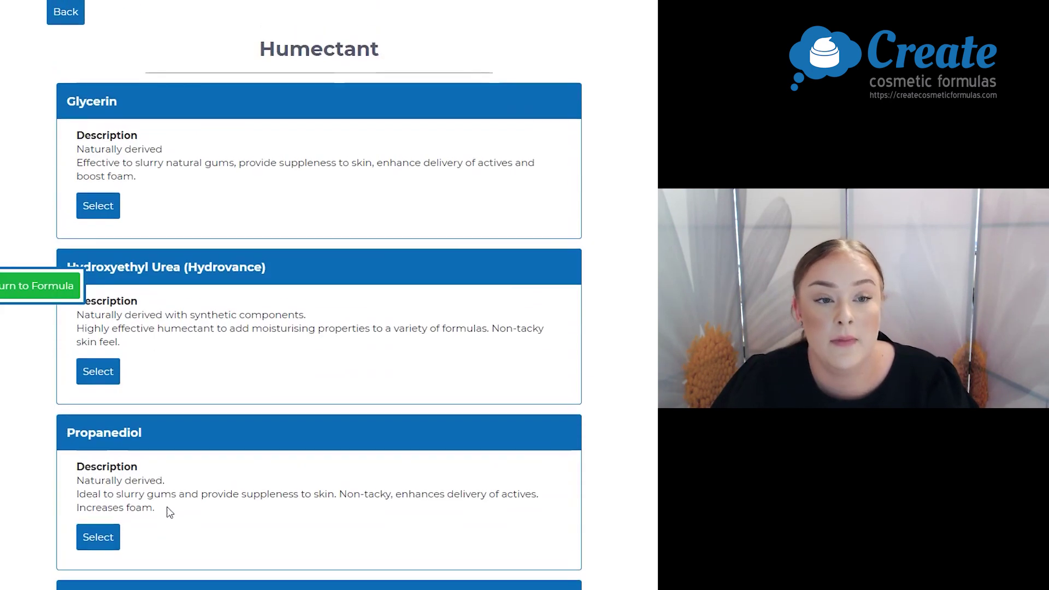
click(89, 540)
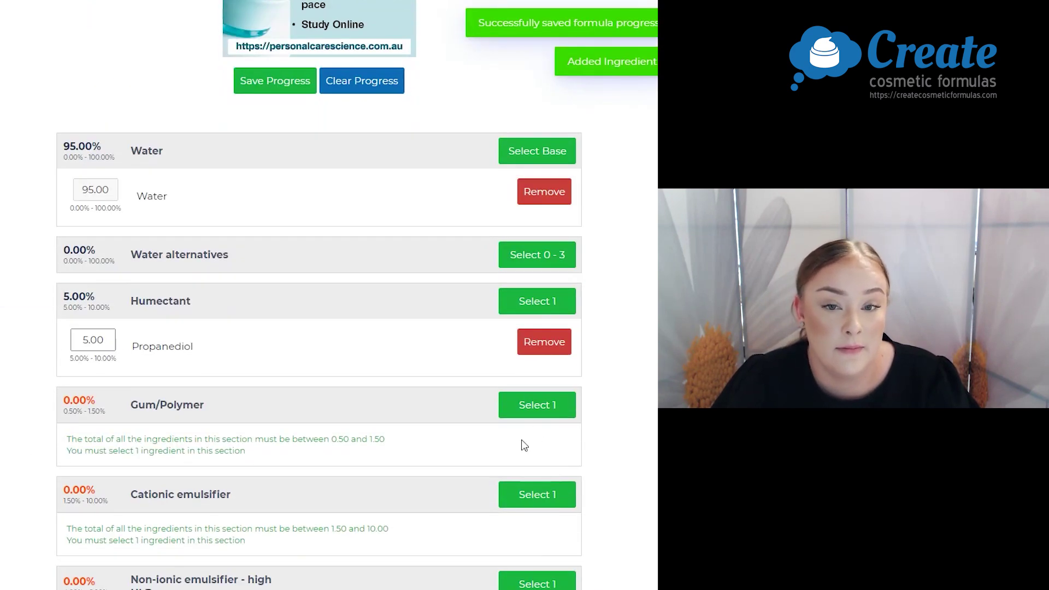
Step: Add Sclerotium gum as the gum/polymer at 1.0%, leaving water at 94%
click(548, 410)
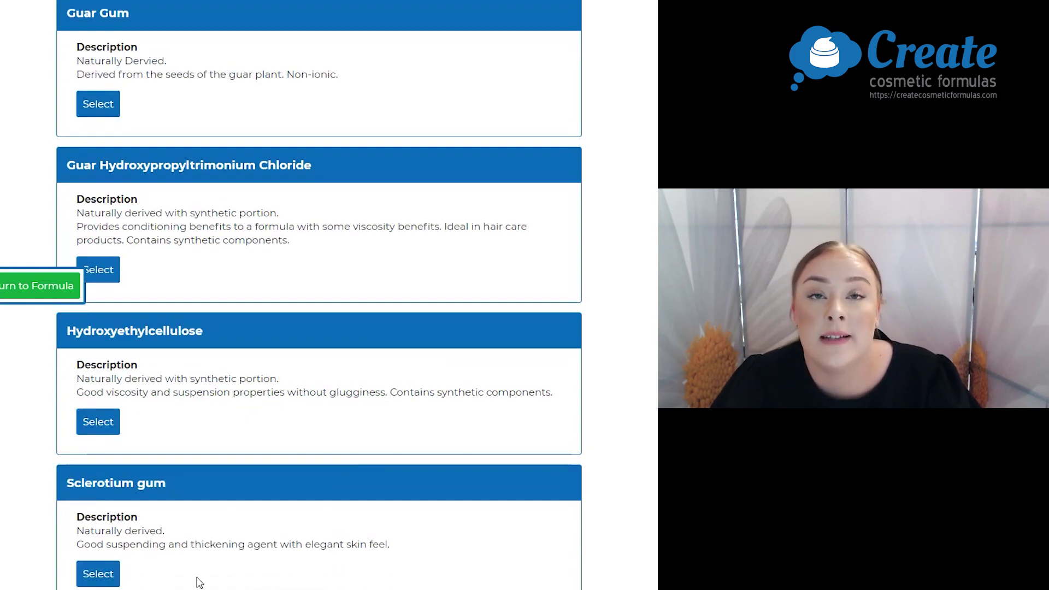
click(99, 573)
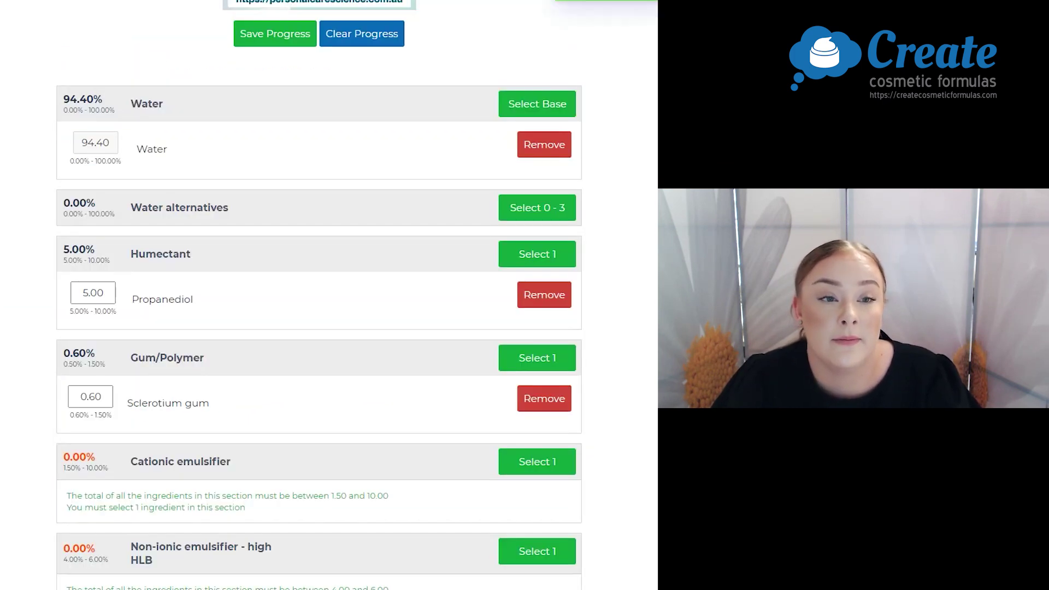
click(90, 396)
text(1.0)
key(Tab)
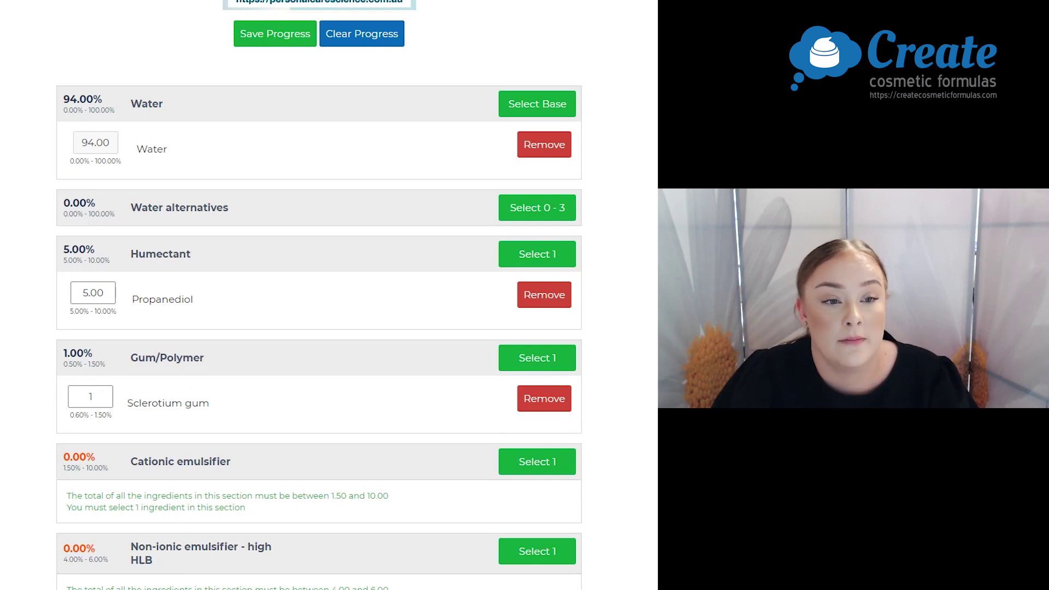
scroll(538, 280, down, 4)
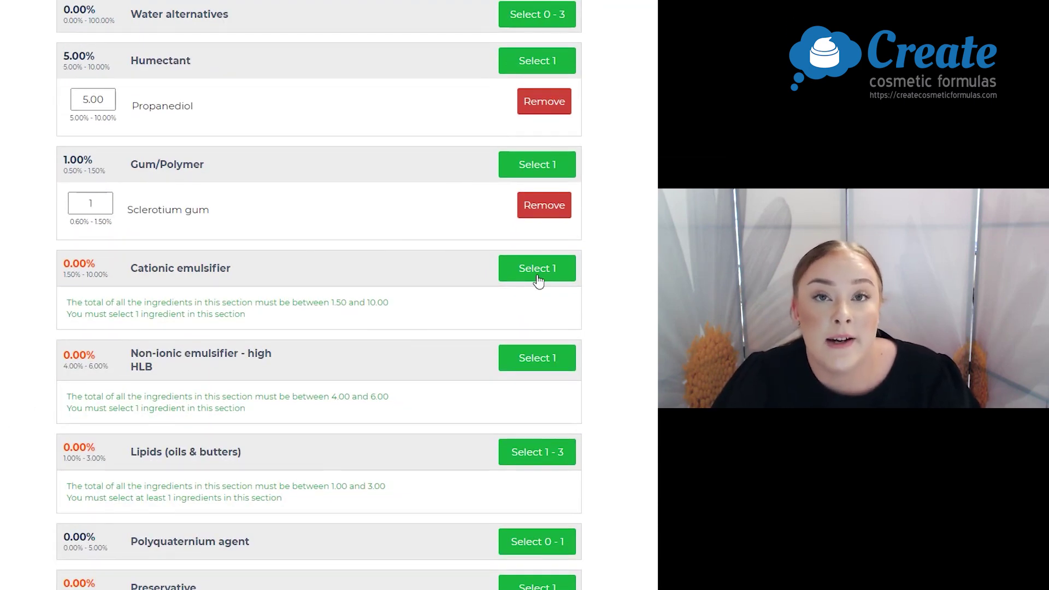
Step: Add Varisoft BTMS Pellets as the cationic emulsifier at 10%
click(538, 281)
scroll(497, 440, up, 8)
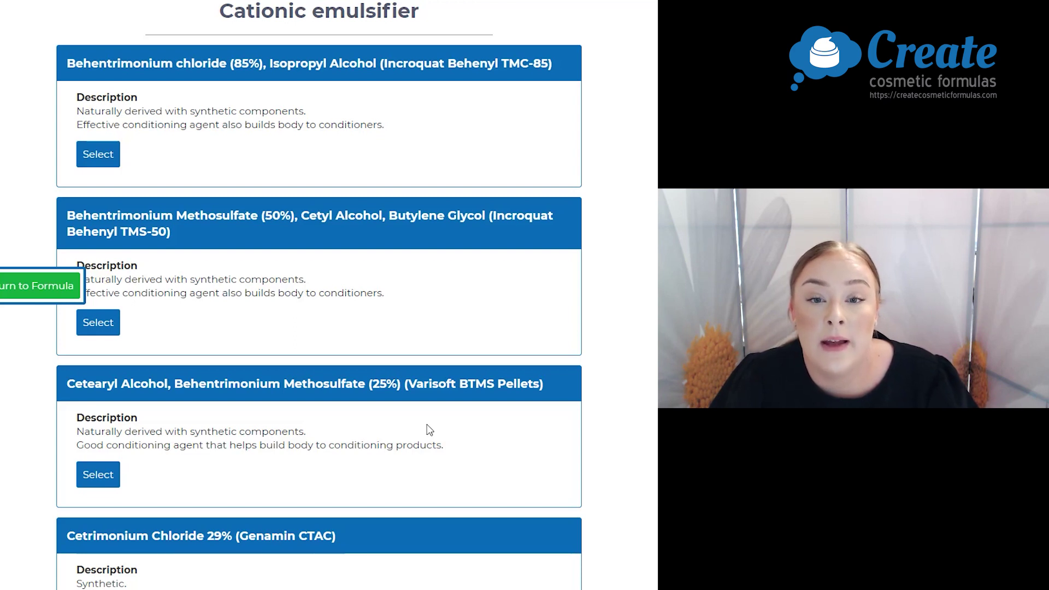
click(110, 483)
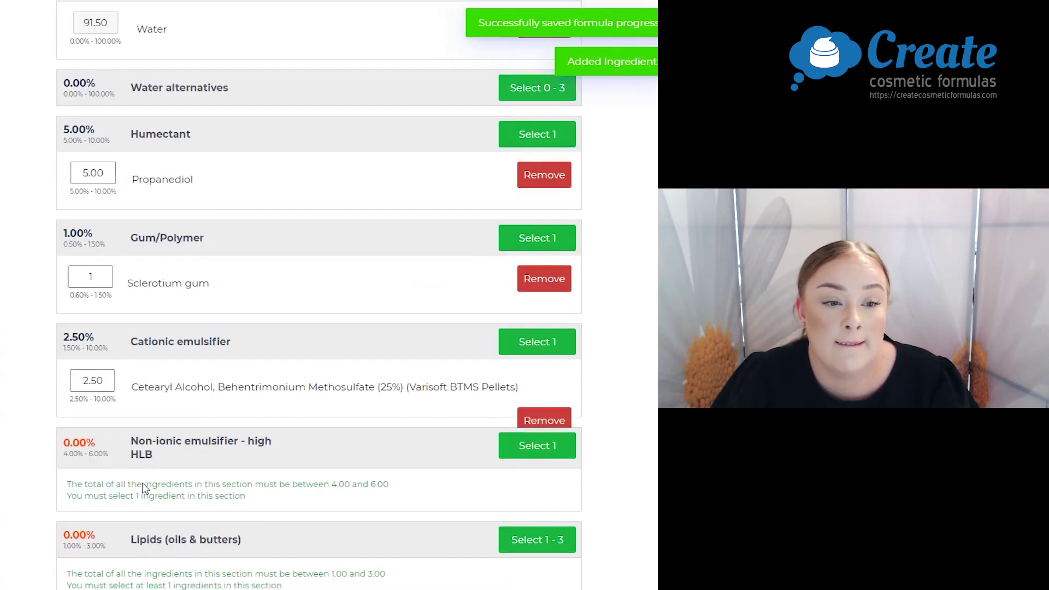
scroll(144, 488, down, 3)
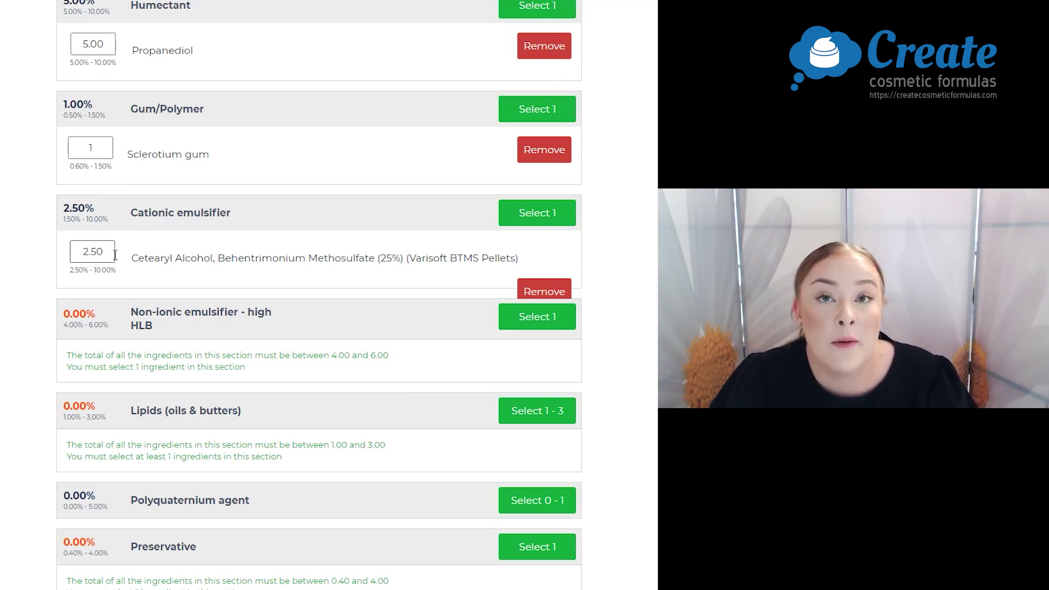
double_click(109, 254)
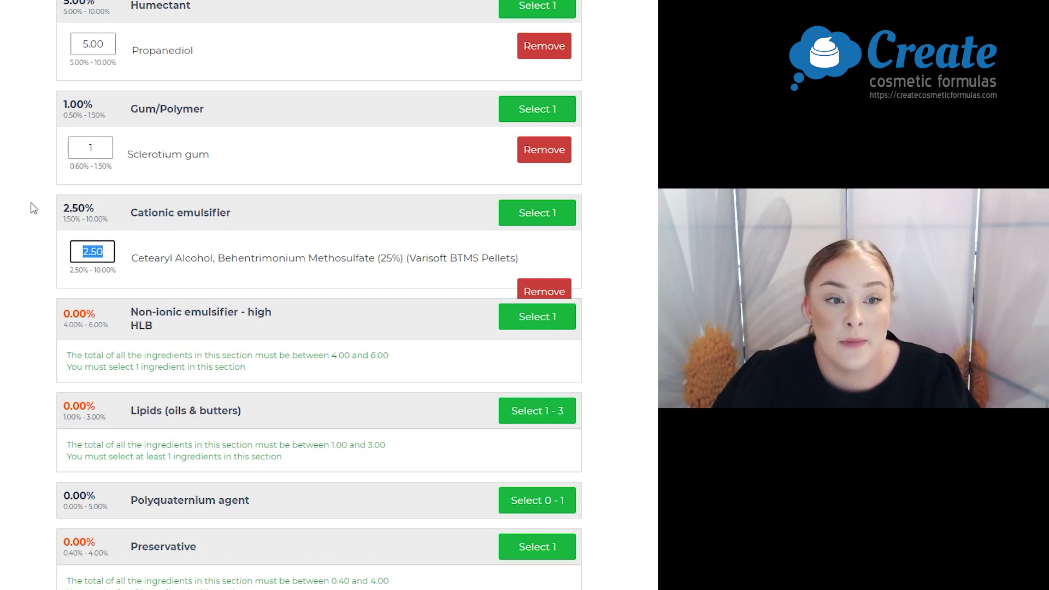
text(10)
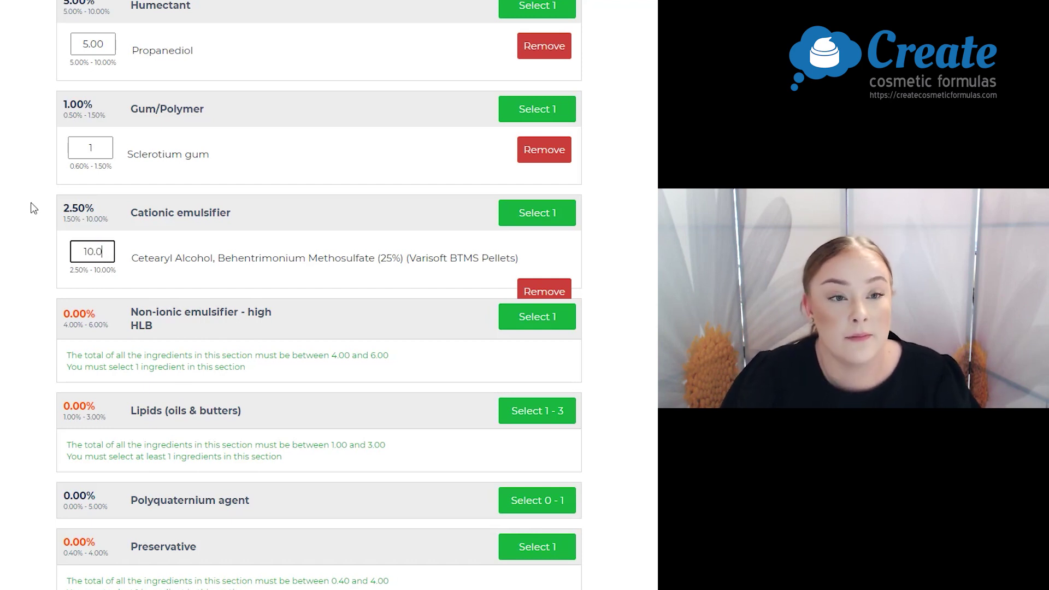
click(4, 255)
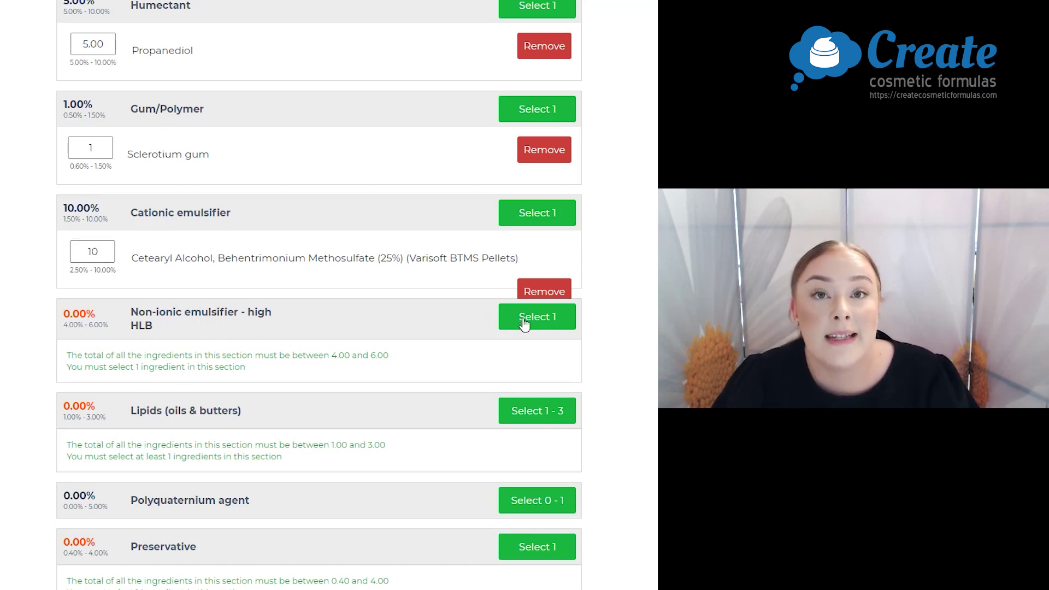
Step: Add Montanov 68 as the non-ionic emulsifier at 6%
click(523, 324)
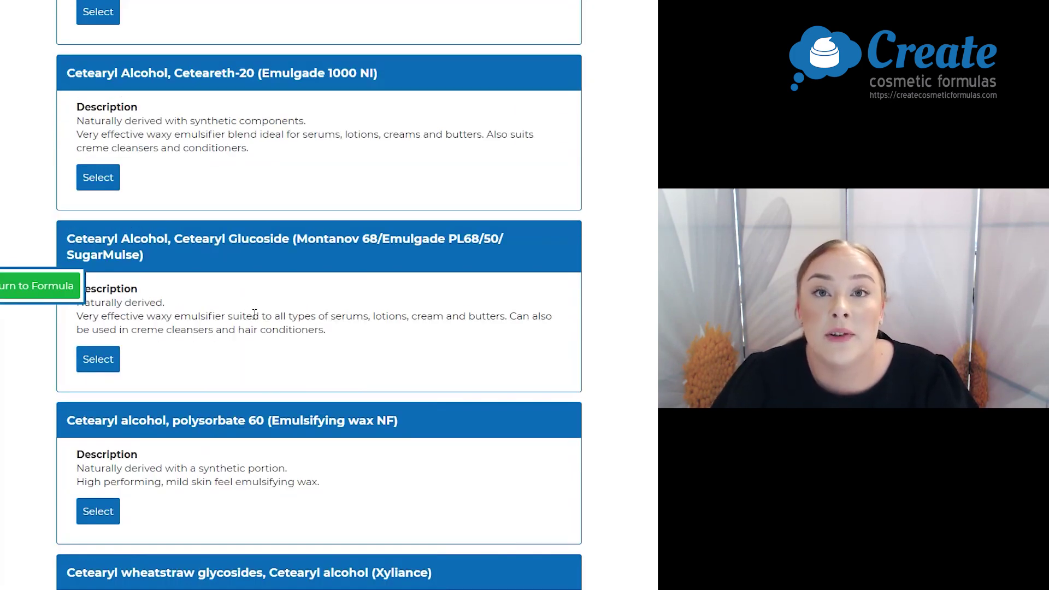
click(115, 363)
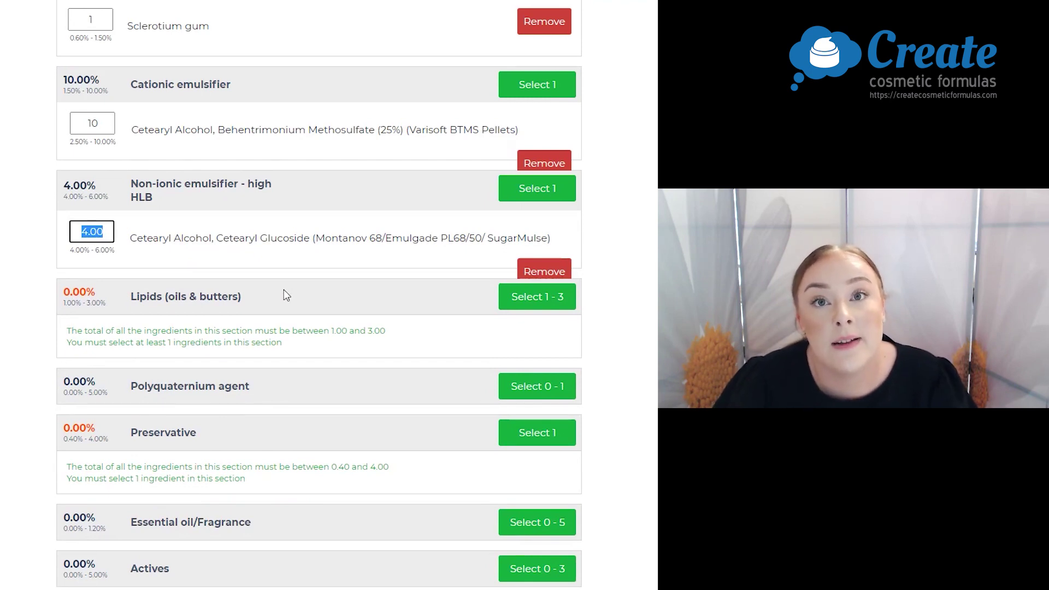
text(6)
click(157, 329)
scroll(321, 293, down, 2)
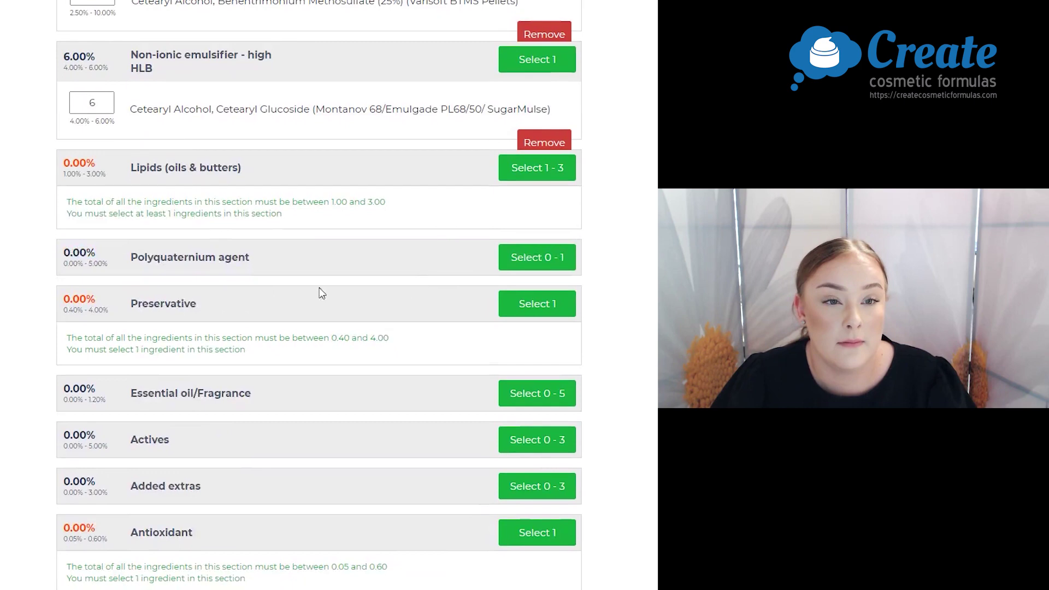
Step: Add Avocado oil to the lipids at 3%
click(537, 167)
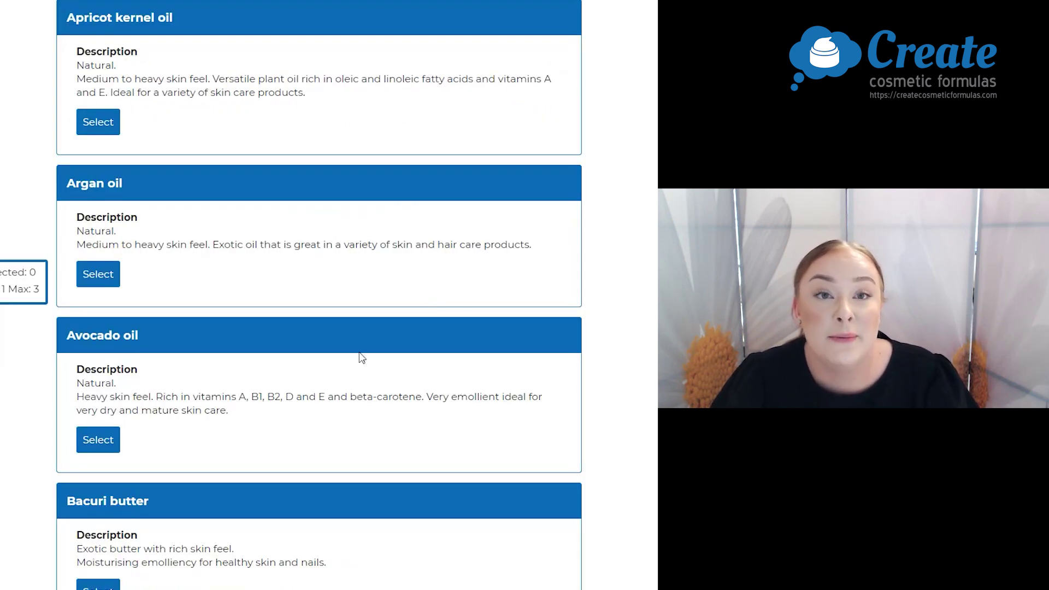
scroll(201, 435, down, 1)
click(101, 374)
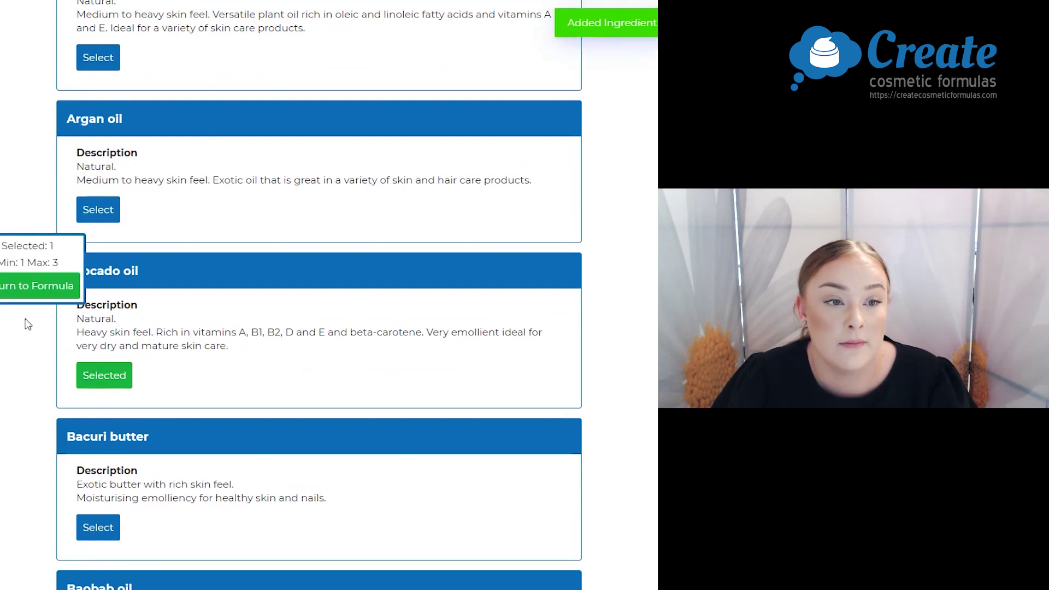
click(33, 286)
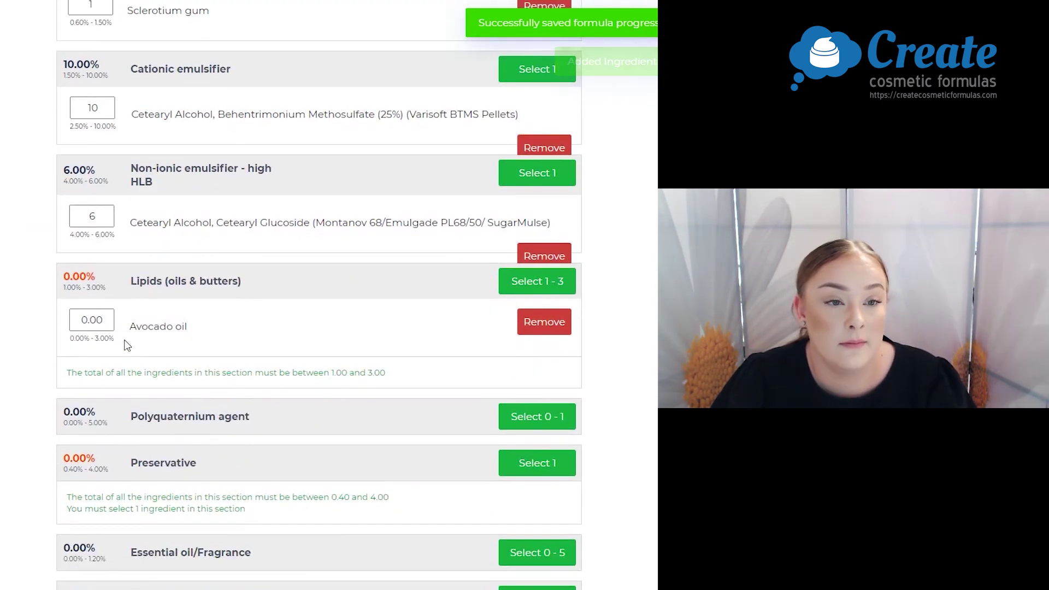
double_click(94, 320)
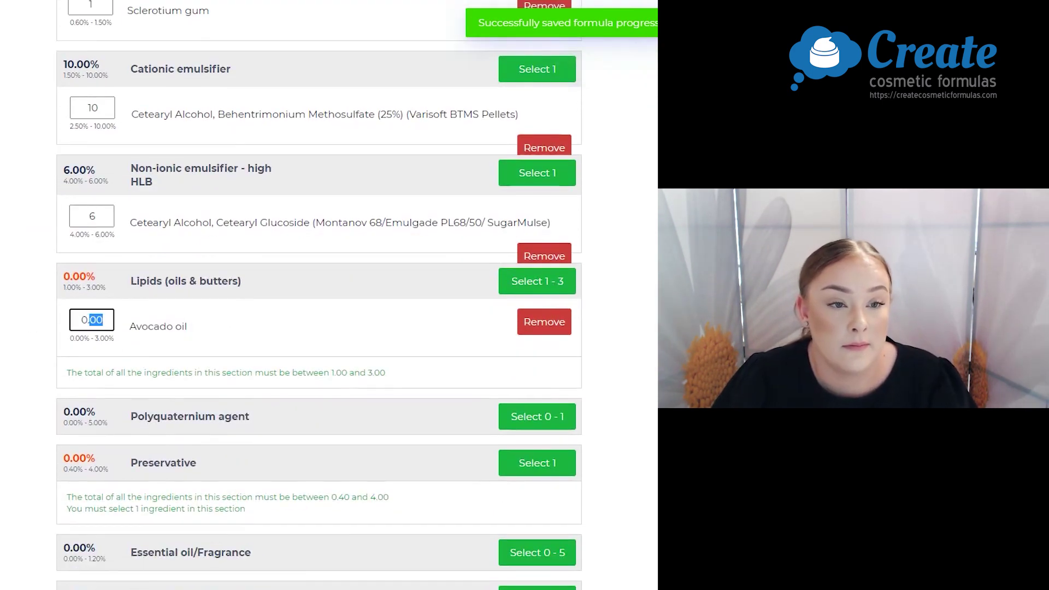
key(ctrl+a)
text(3)
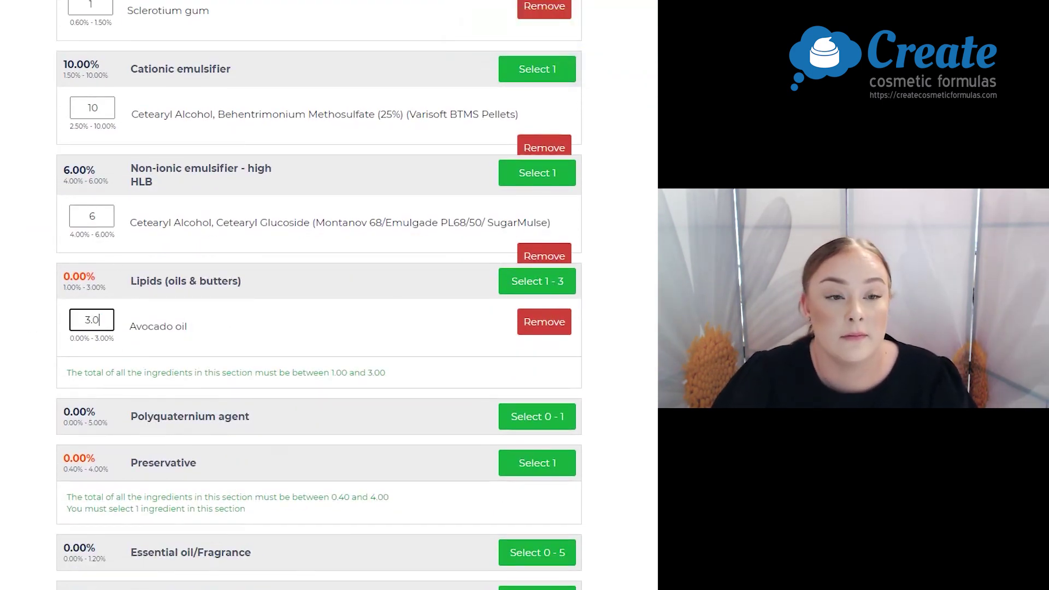
click(55, 416)
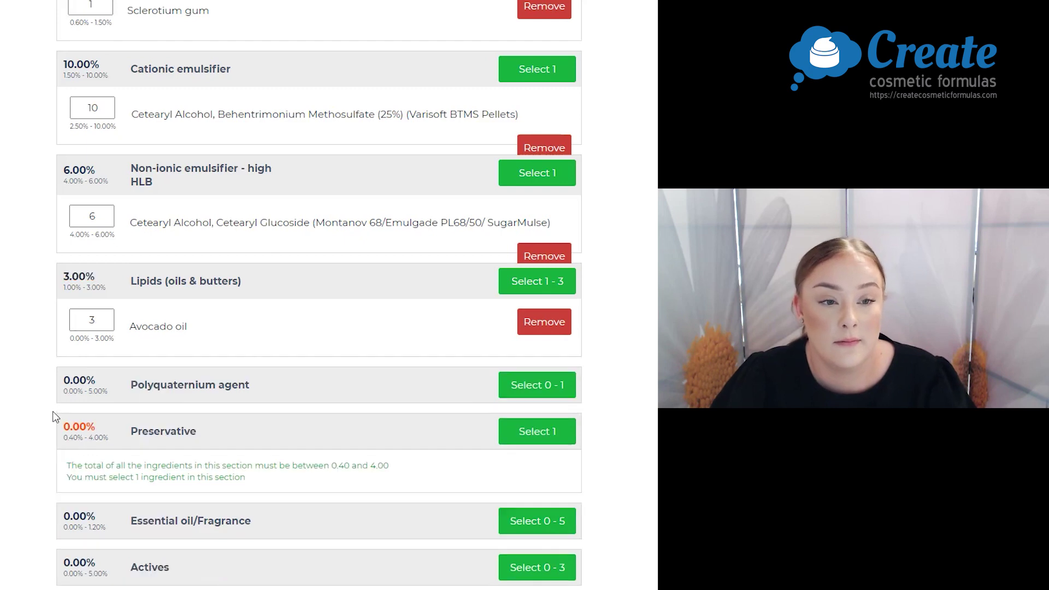
Step: Add Polyquaternium-7 (Merquat 550PR) as the polyquaternium agent at 5%
click(568, 390)
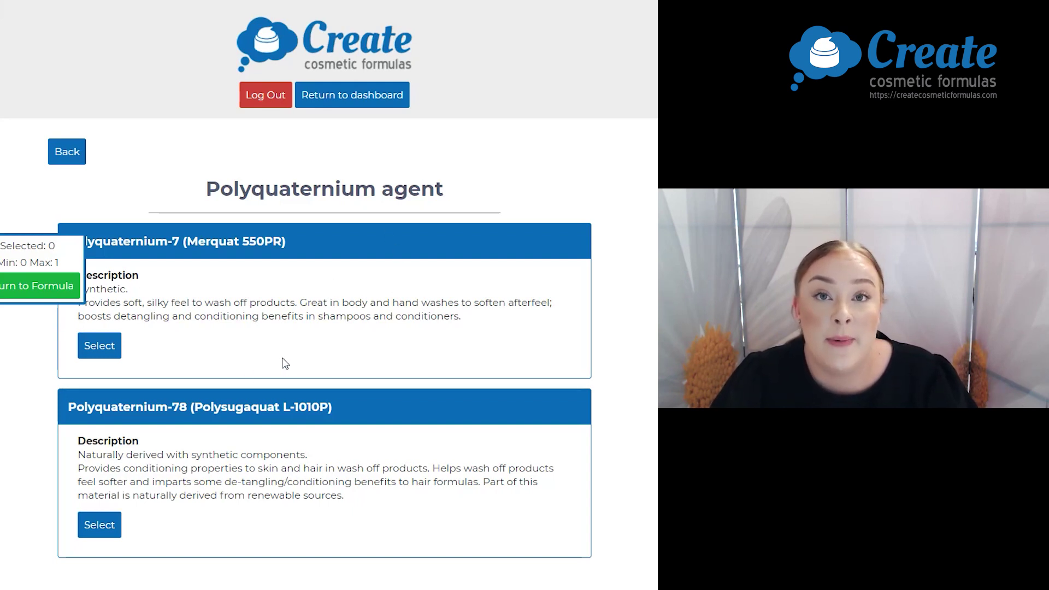
click(103, 354)
click(38, 286)
scroll(363, 464, down, 12)
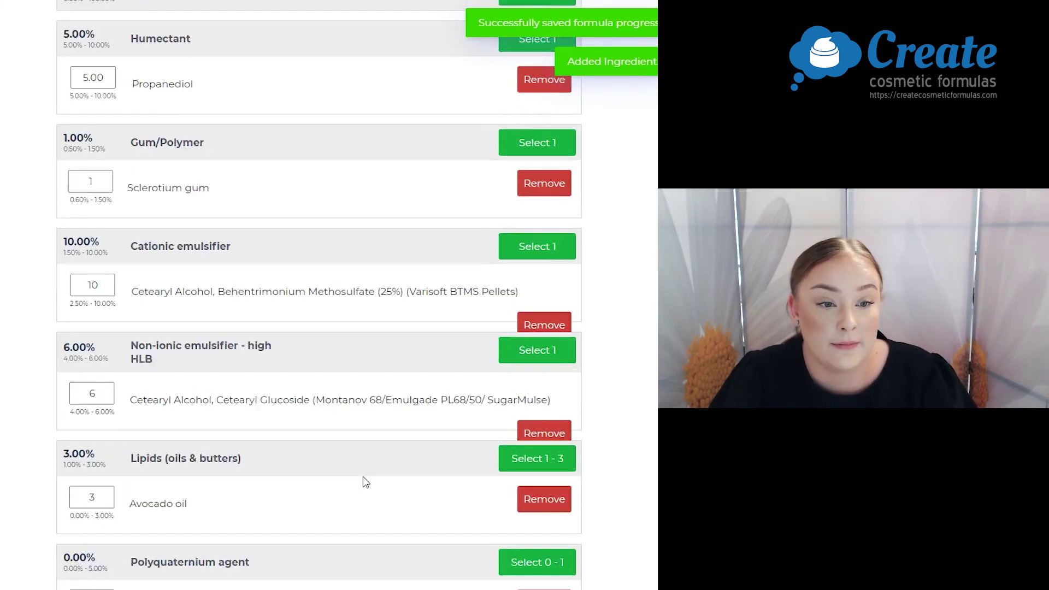
click(92, 235)
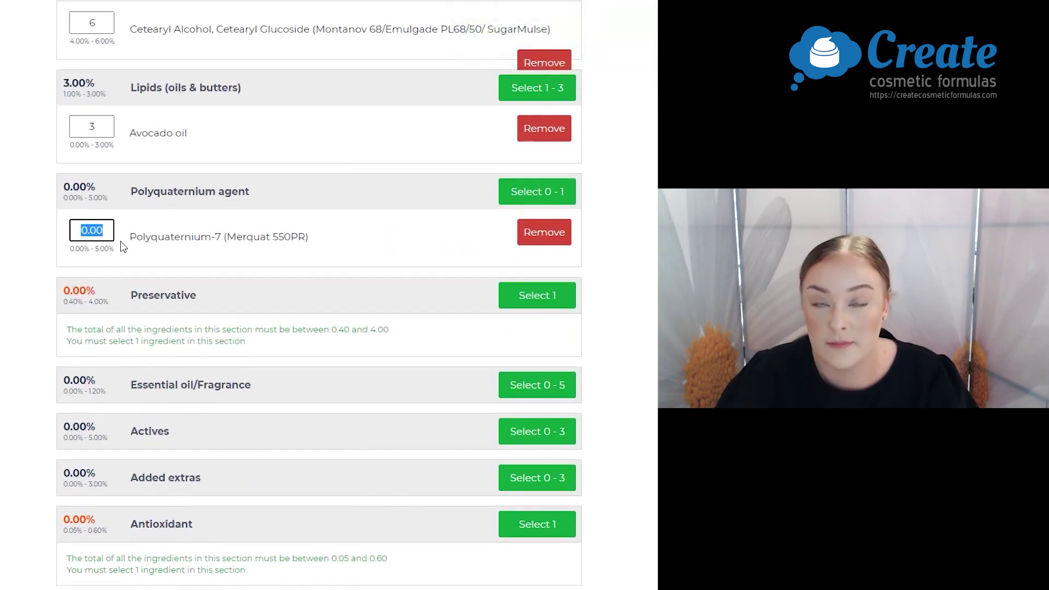
text(5)
click(7, 343)
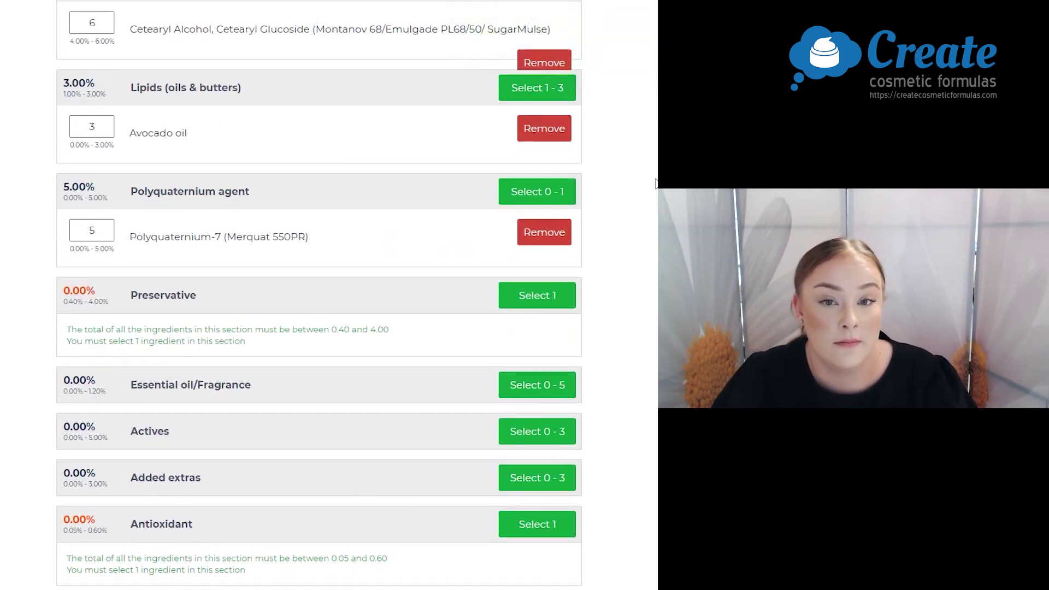
click(544, 295)
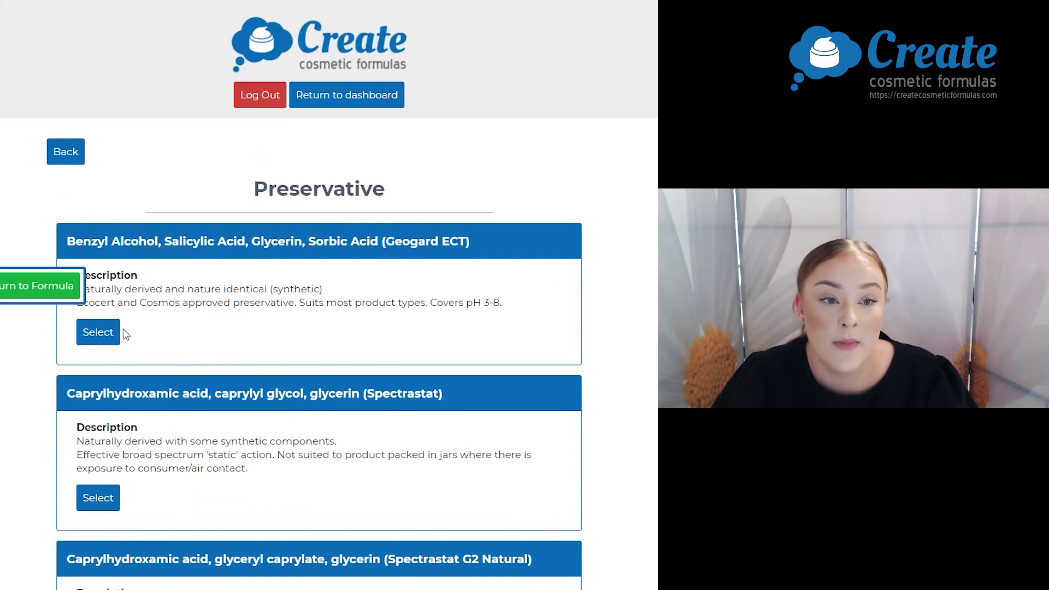
Step: Set Geogard ECT as the preservative at 1%
click(98, 332)
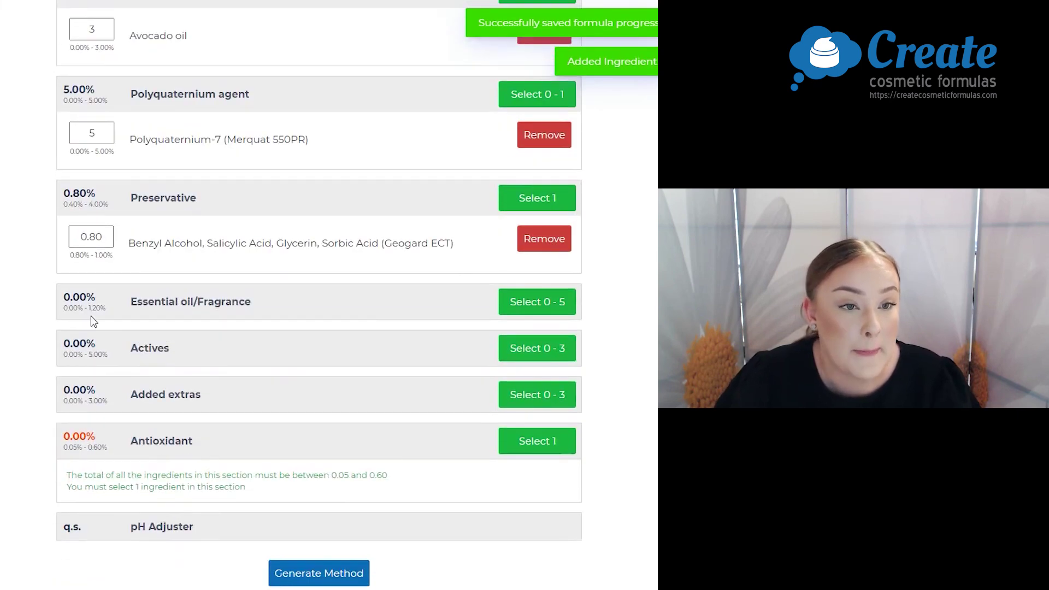
double_click(91, 236)
text(1)
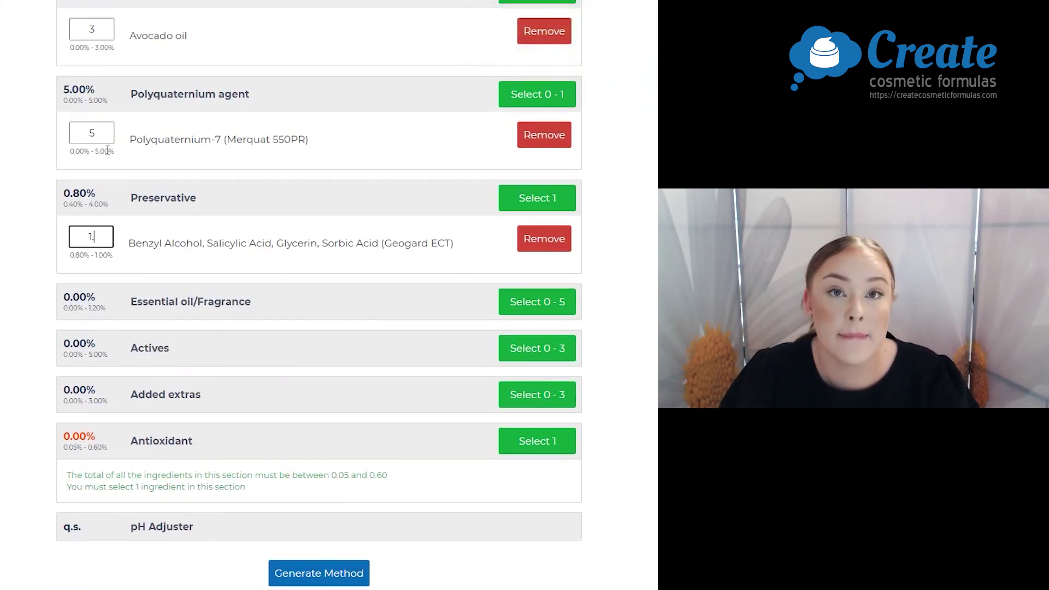
click(528, 332)
Step: Add Vitamin B5 (Panthenol) as an active at 1%
click(531, 353)
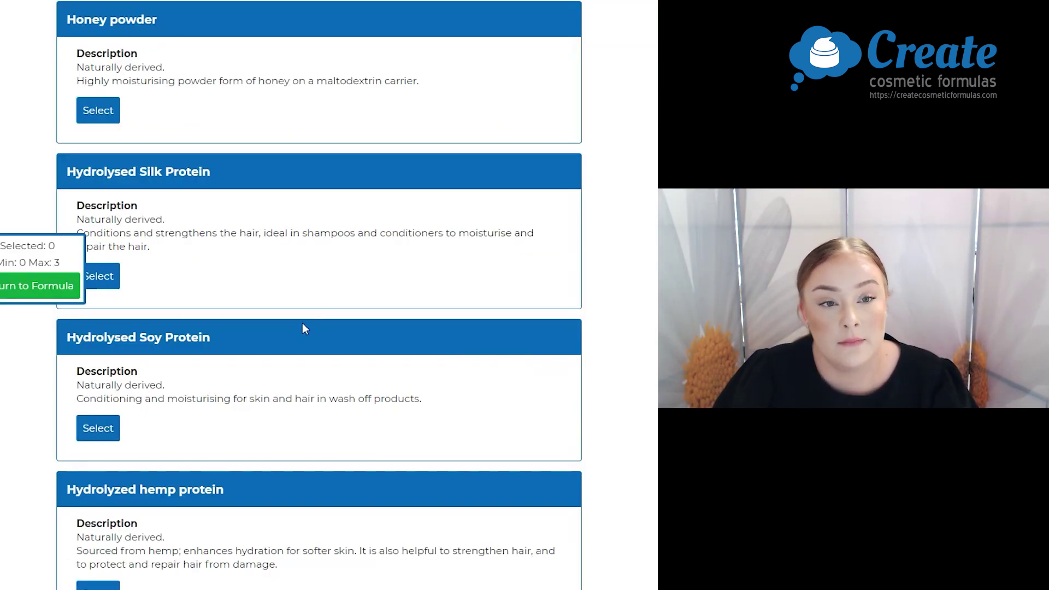
scroll(374, 443, down, 20)
scroll(375, 444, down, 3)
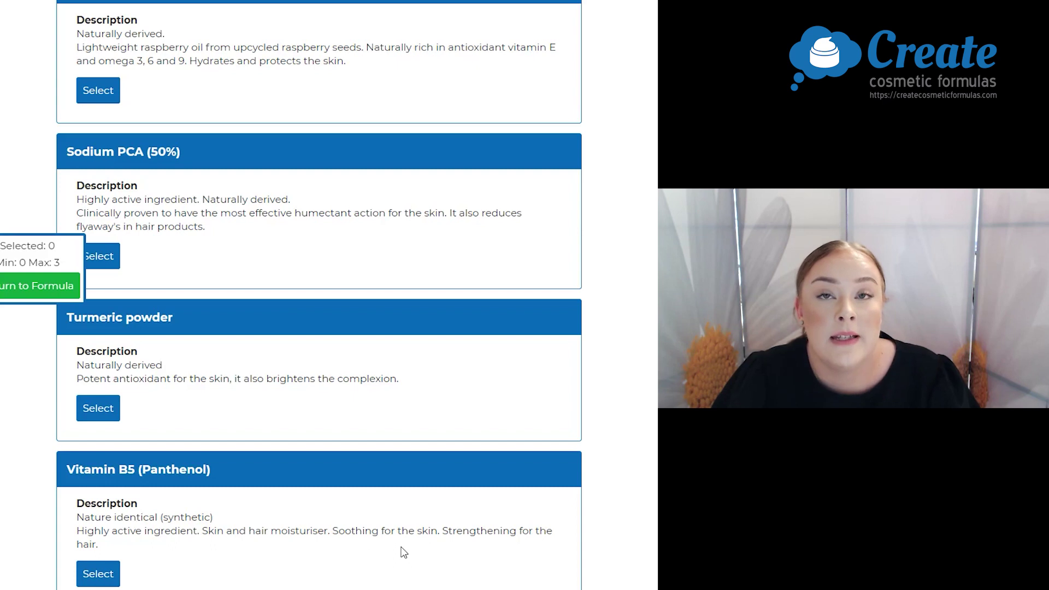
click(87, 574)
click(28, 289)
scroll(394, 456, down, 8)
scroll(395, 456, down, 10)
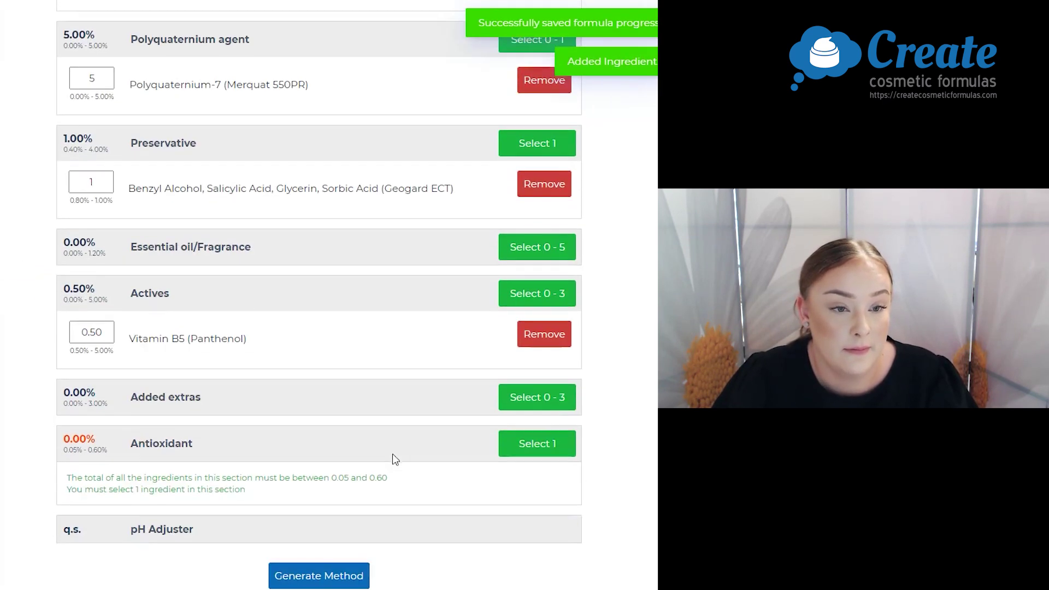
double_click(92, 329)
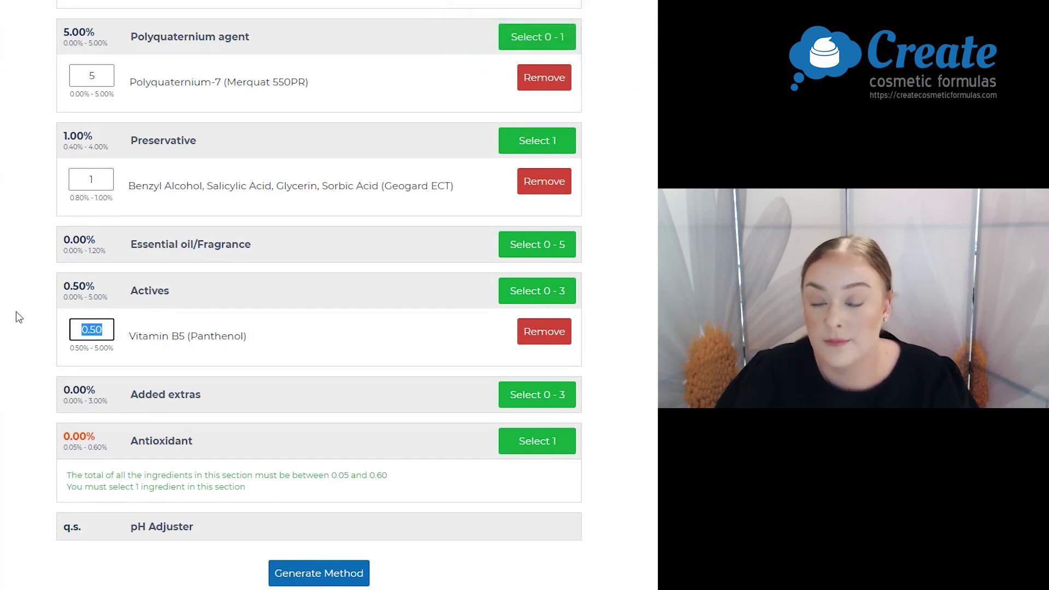
text(1)
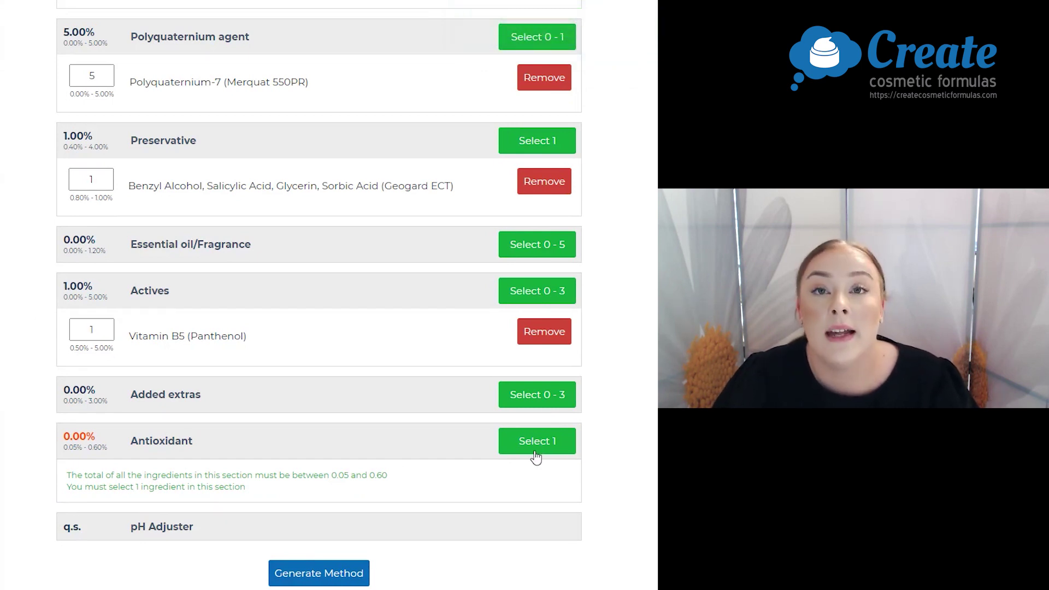
Step: Add Tocopherols - mixed as the antioxidant at 0.20%
click(536, 443)
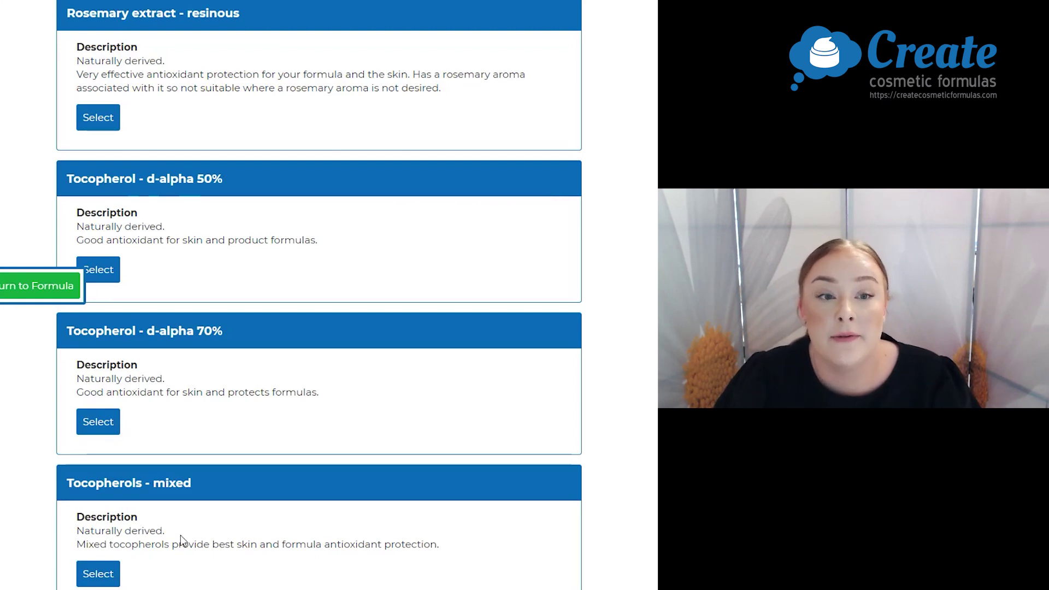
click(113, 571)
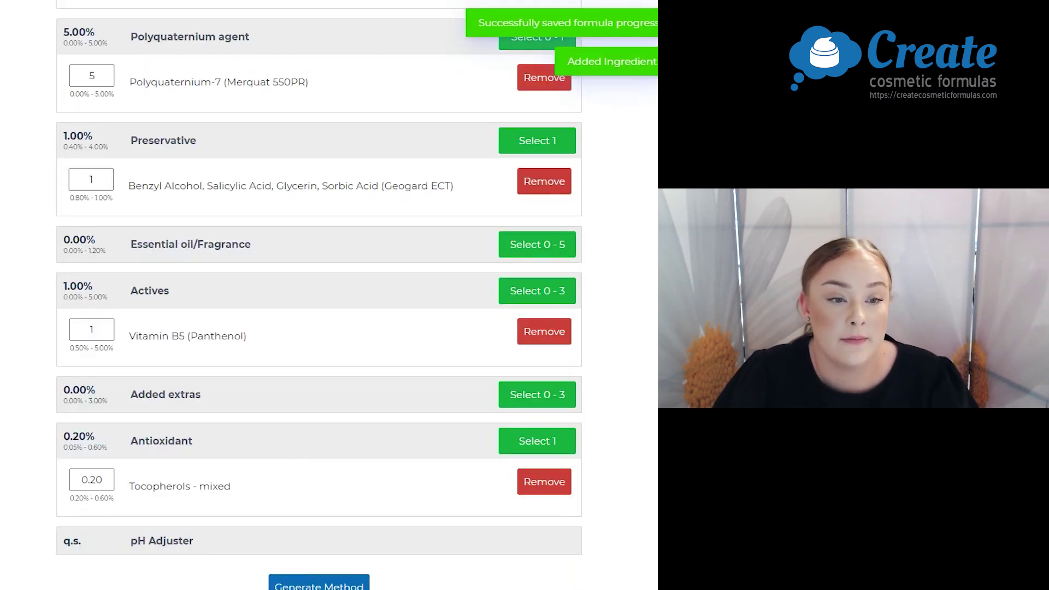
click(289, 576)
Step: Scroll through the generated phase table down to the five-step method
scroll(413, 448, down, 5)
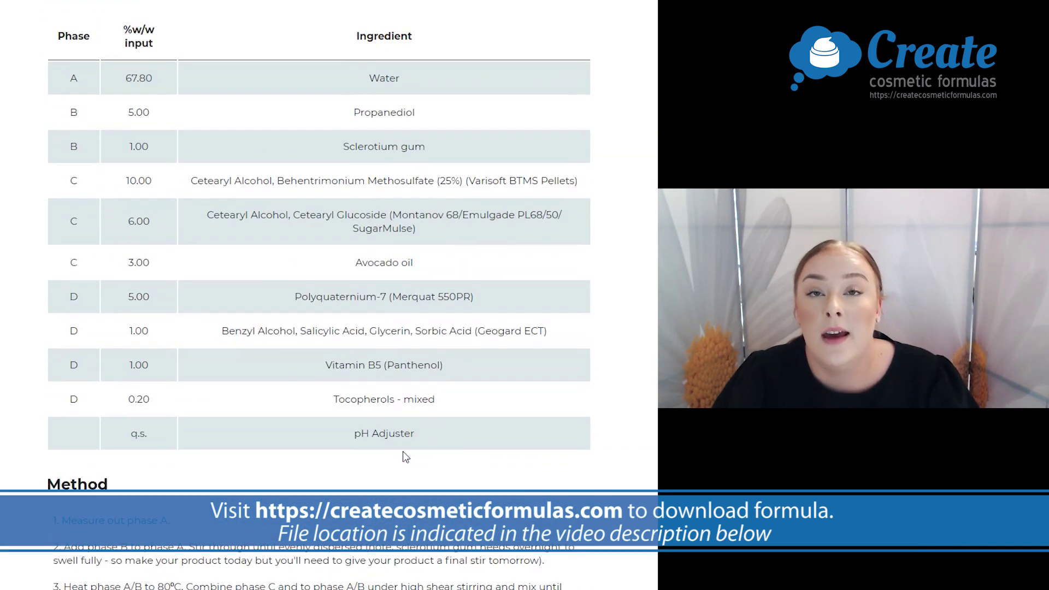
scroll(404, 308, down, 5)
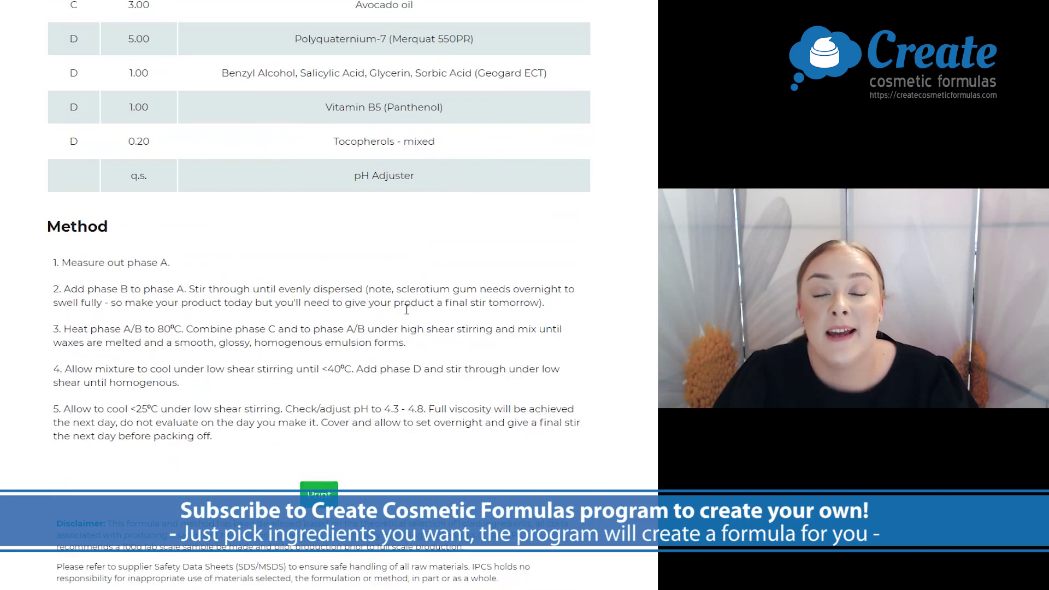